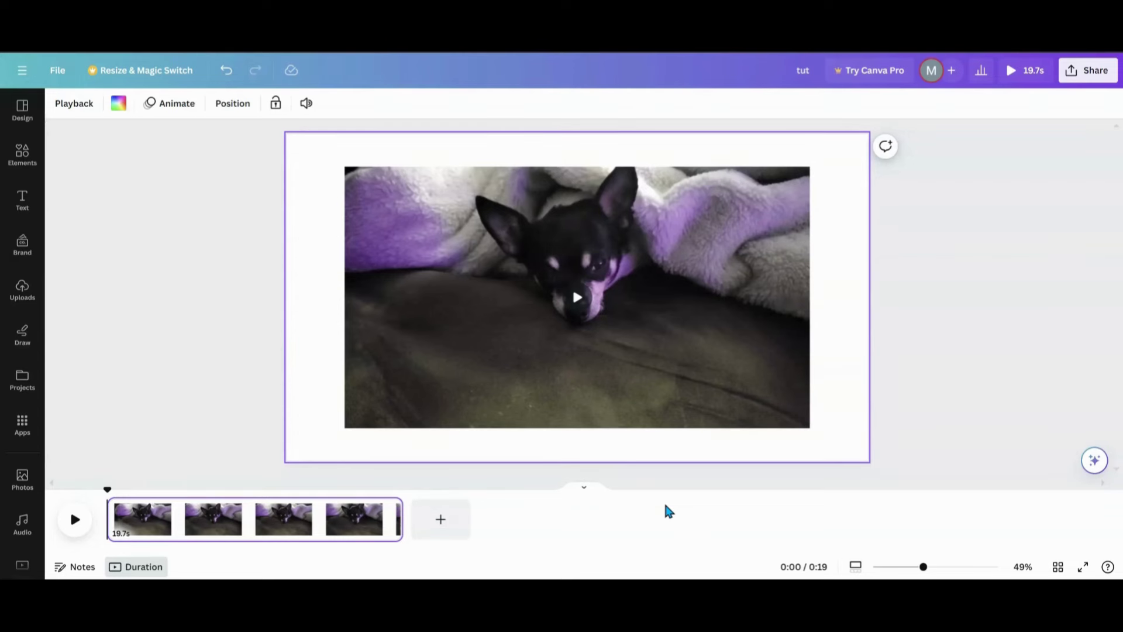
# Set the dog video as the page background so it fills the whole 19.7-second page
pyautogui.rightClick(635, 246)
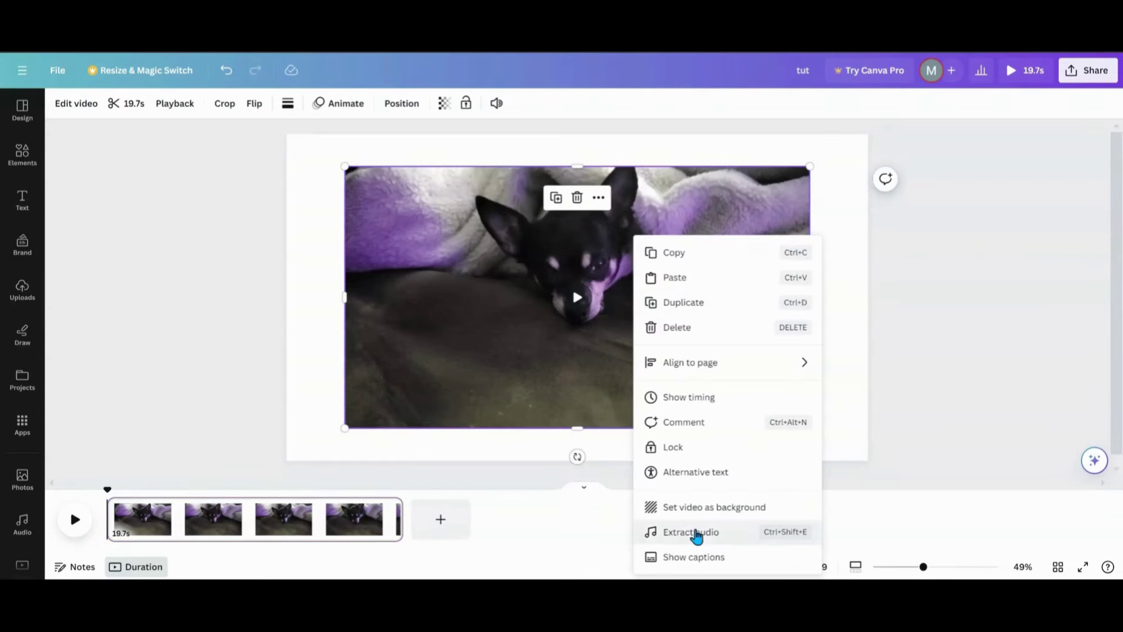
pyautogui.click(703, 508)
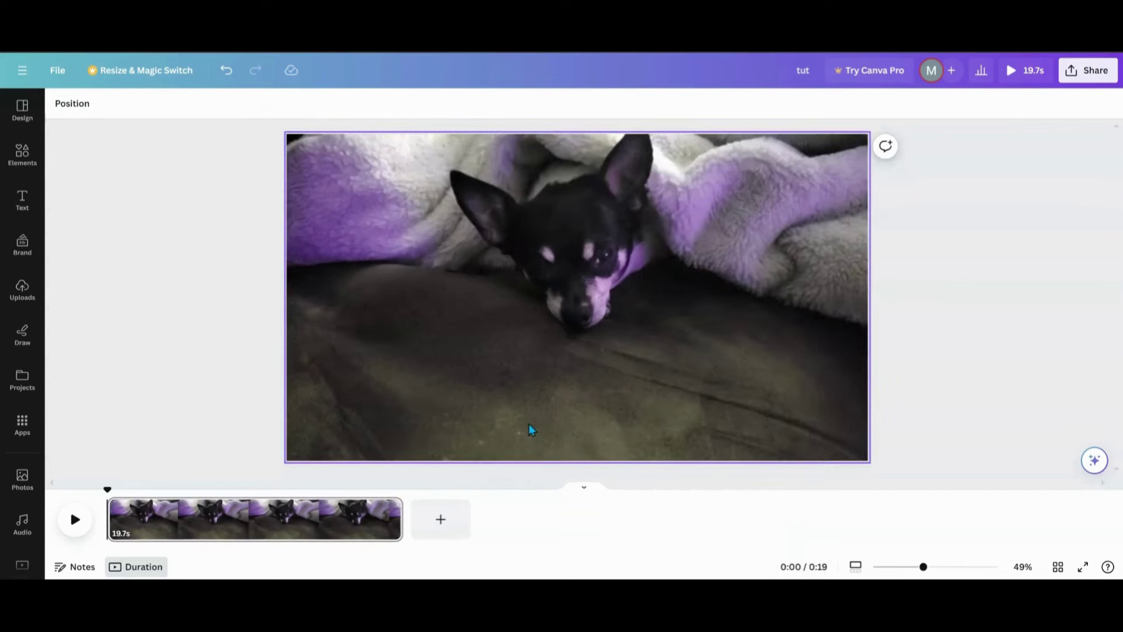
pyautogui.click(78, 530)
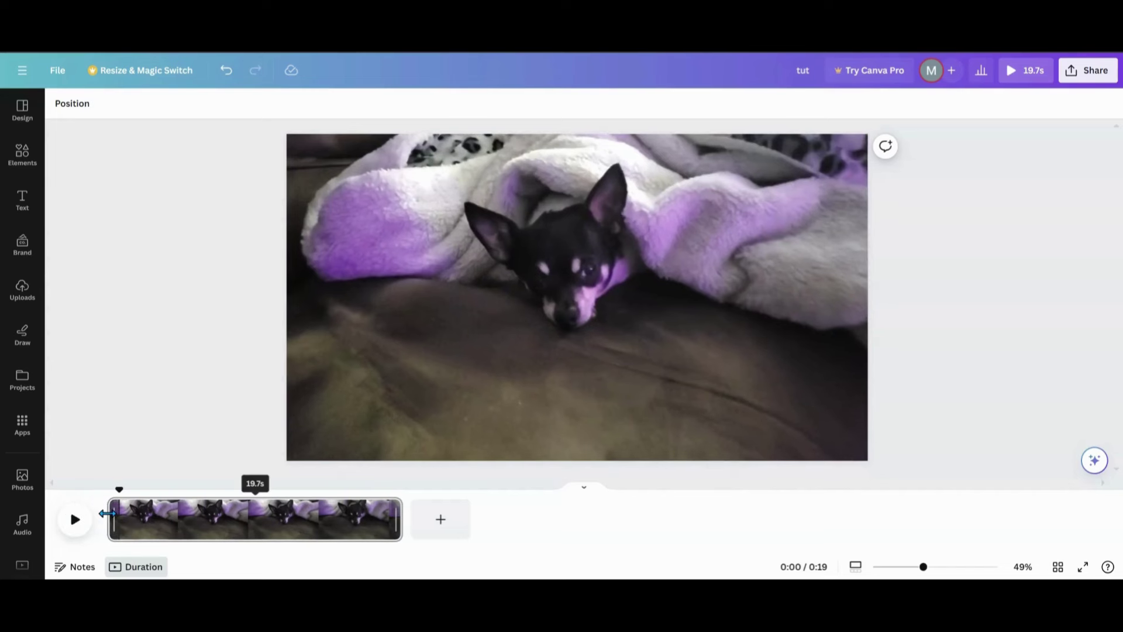
# Extract the background dog video's sound onto a separate 19.7-second audio track
pyautogui.click(108, 513)
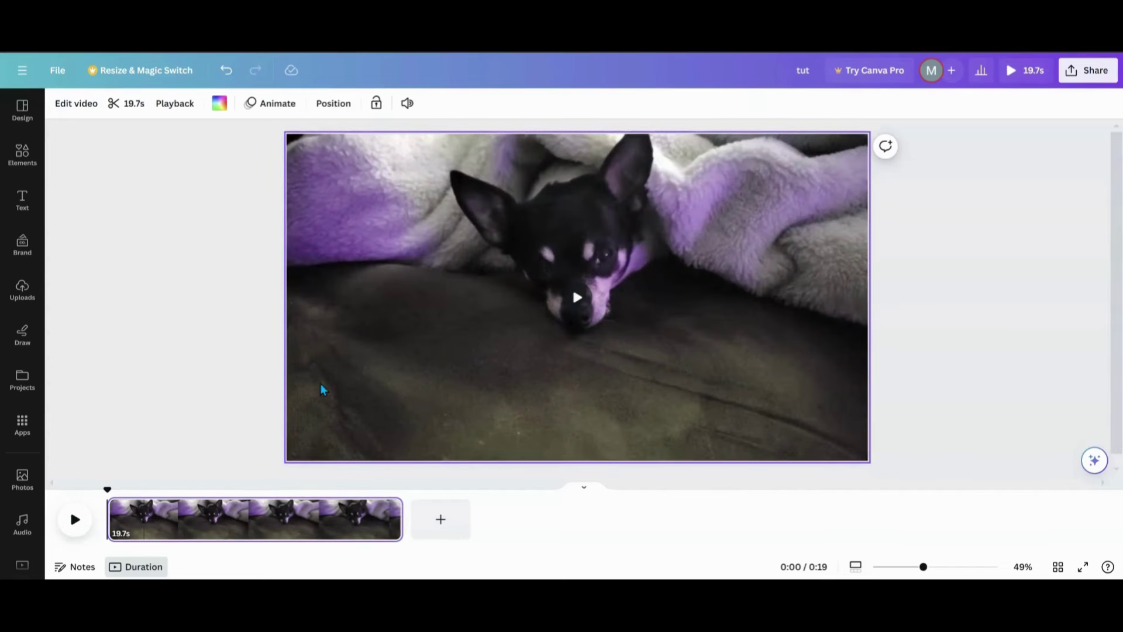
pyautogui.moveTo(415, 333)
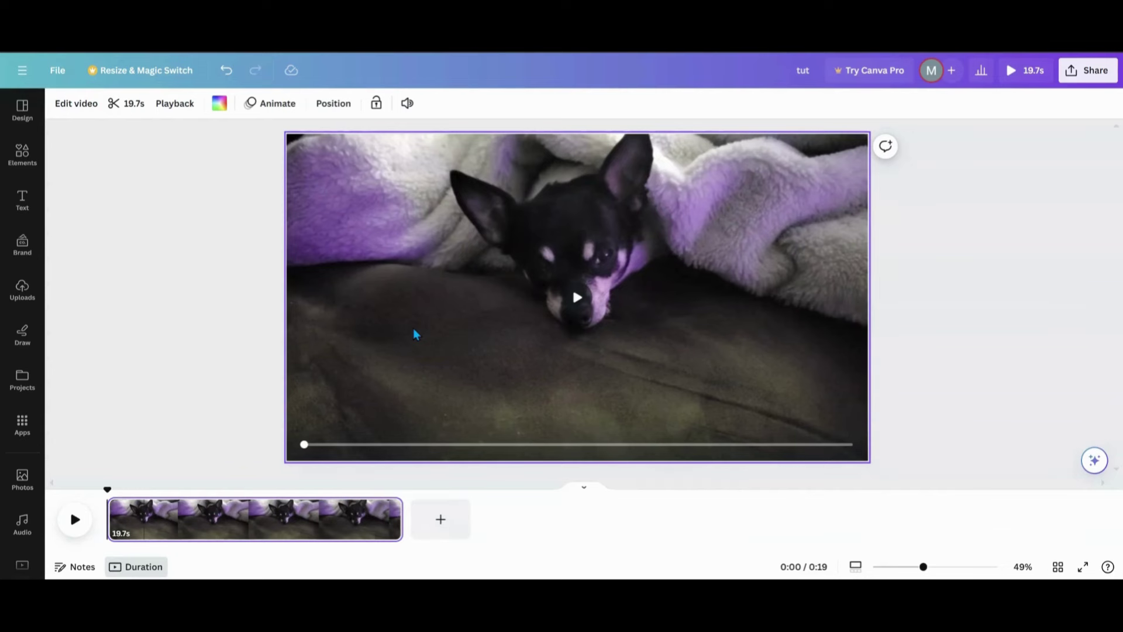
pyautogui.rightClick(414, 334)
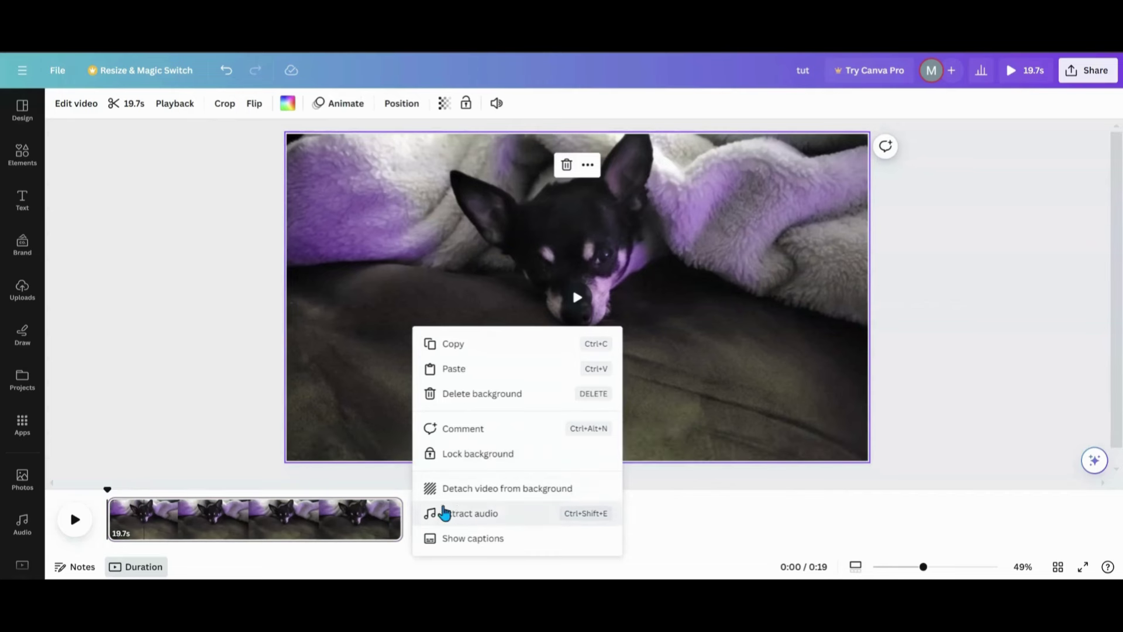
pyautogui.click(471, 514)
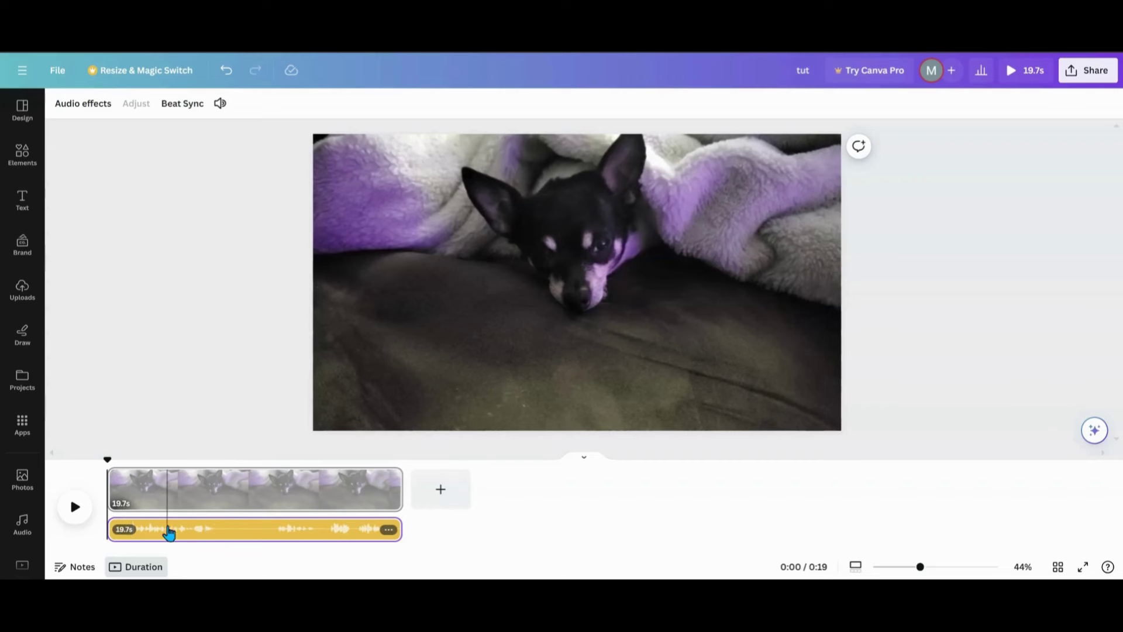
# Split the audio track at 0:07, undoing an accidental trim along the way
pyautogui.click(219, 544)
pyautogui.rightClick(220, 544)
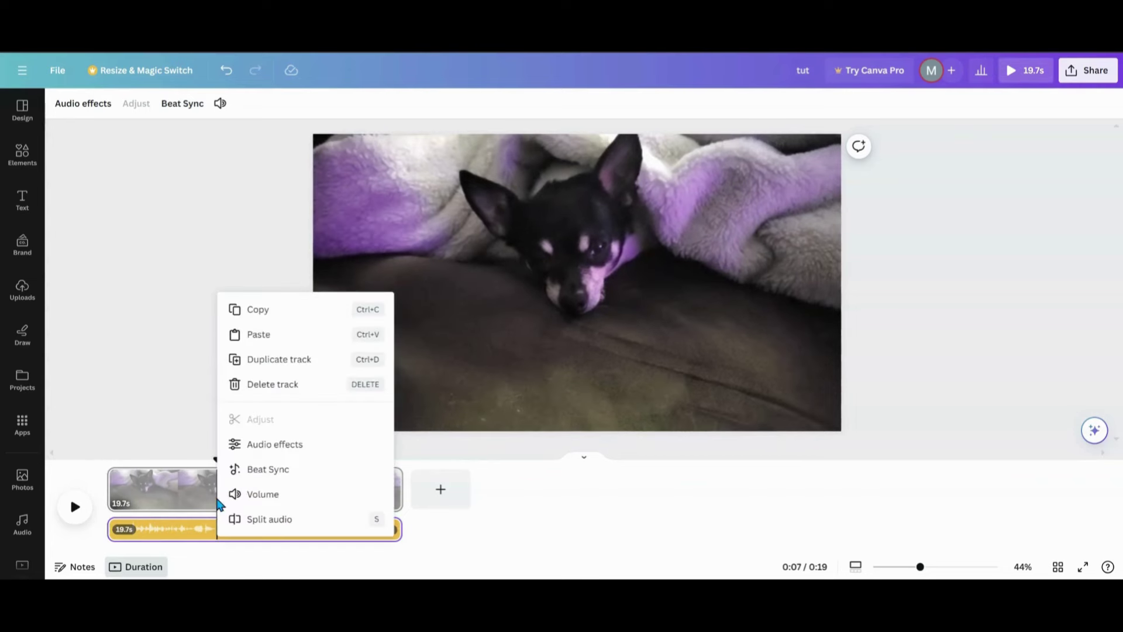
pyautogui.click(251, 520)
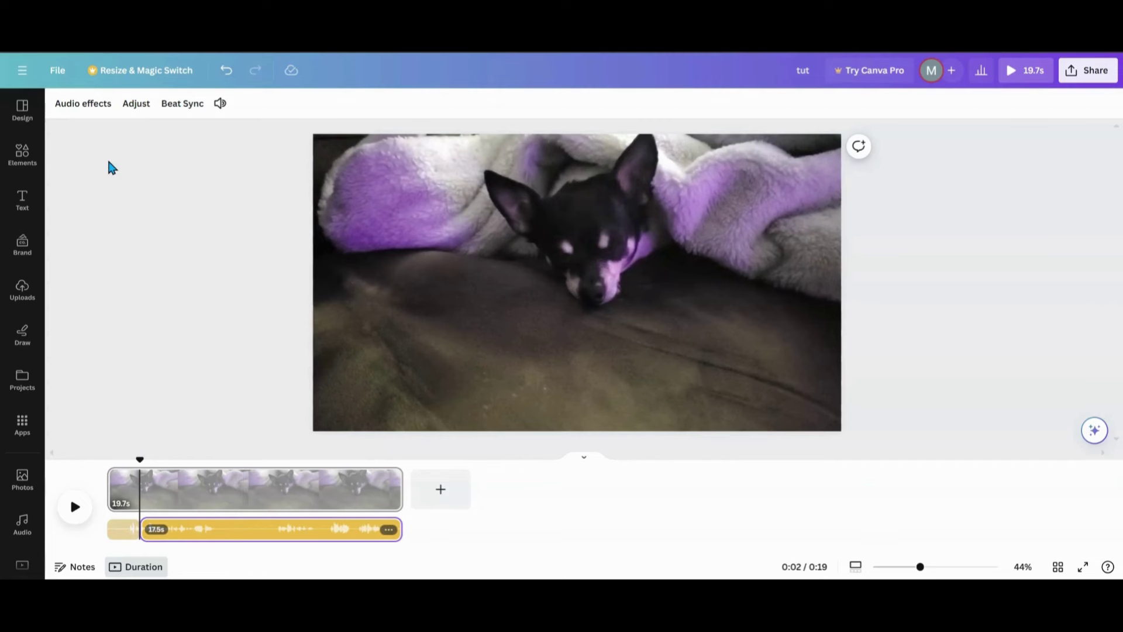
pyautogui.click(222, 72)
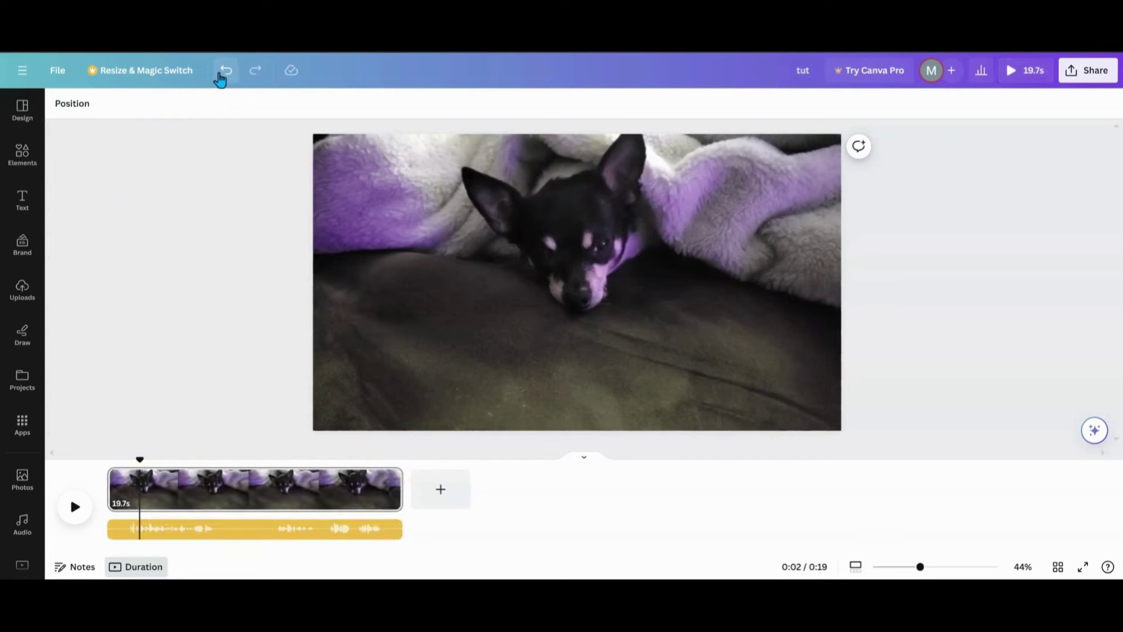
pyautogui.click(220, 535)
pyautogui.rightClick(220, 534)
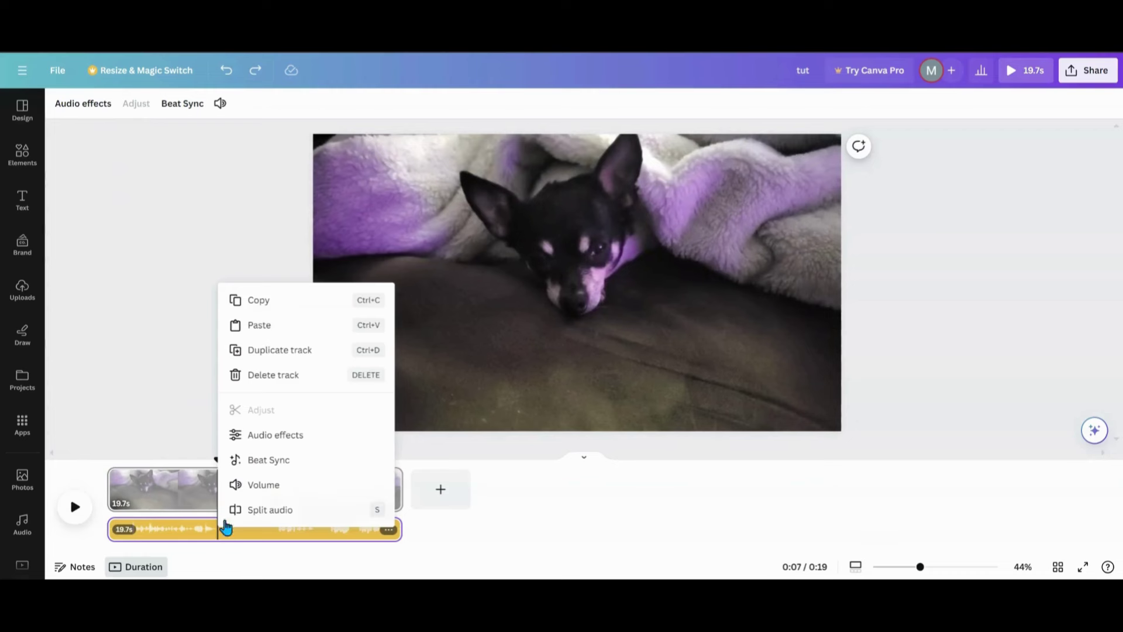
pyautogui.click(242, 511)
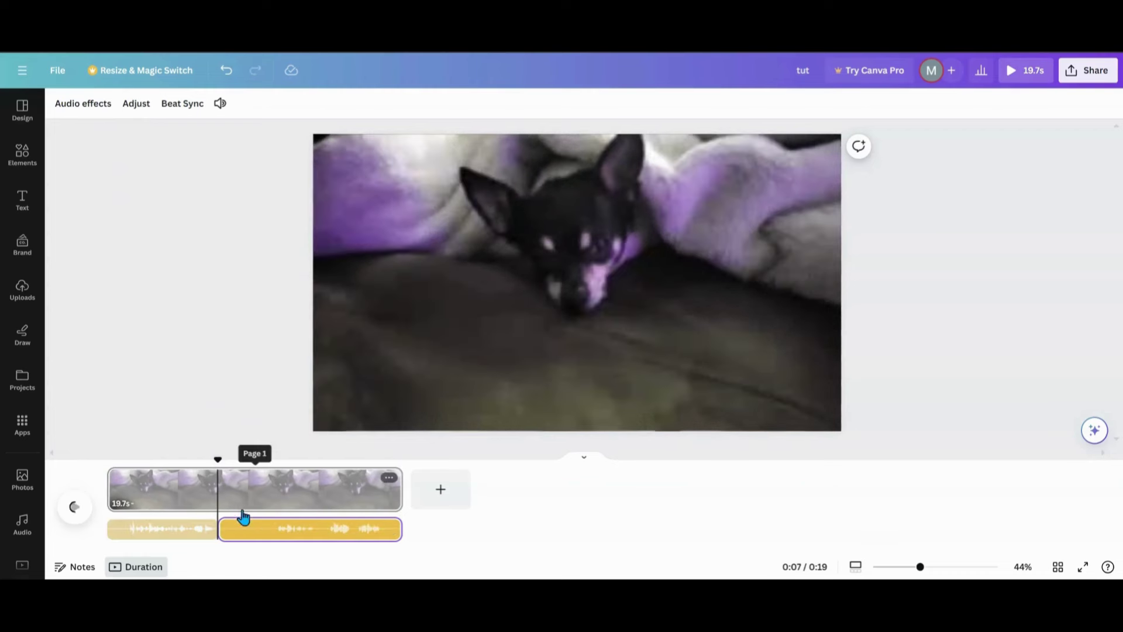
# Split again where the pause ends, delete the 3.7-second middle piece, and shift the later piece left
pyautogui.rightClick(275, 543)
pyautogui.click(303, 520)
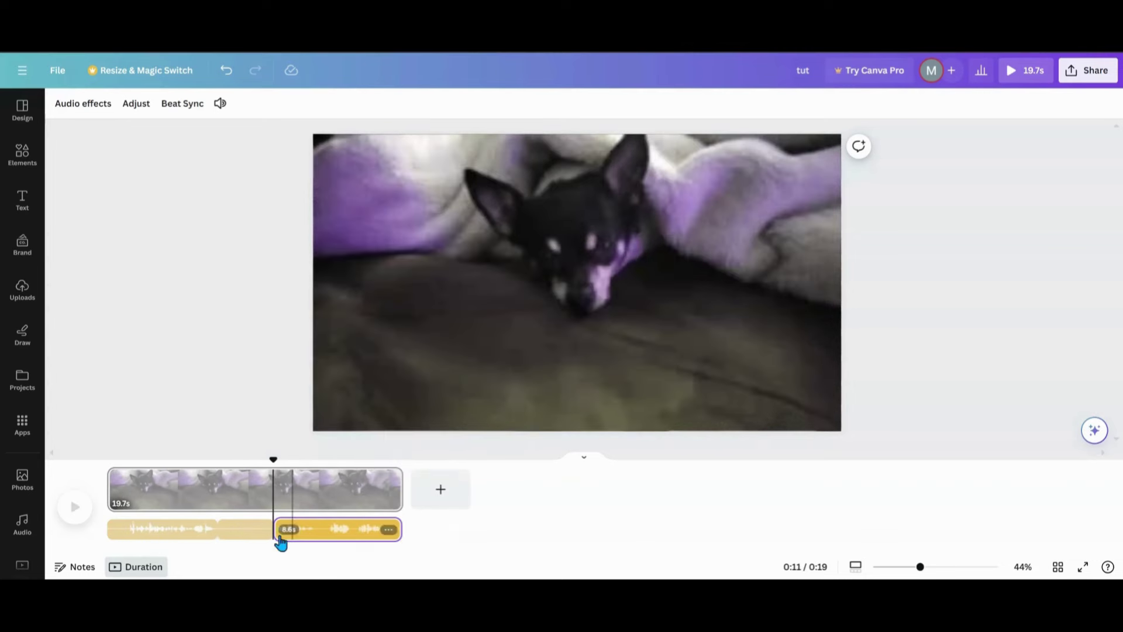
pyautogui.click(250, 539)
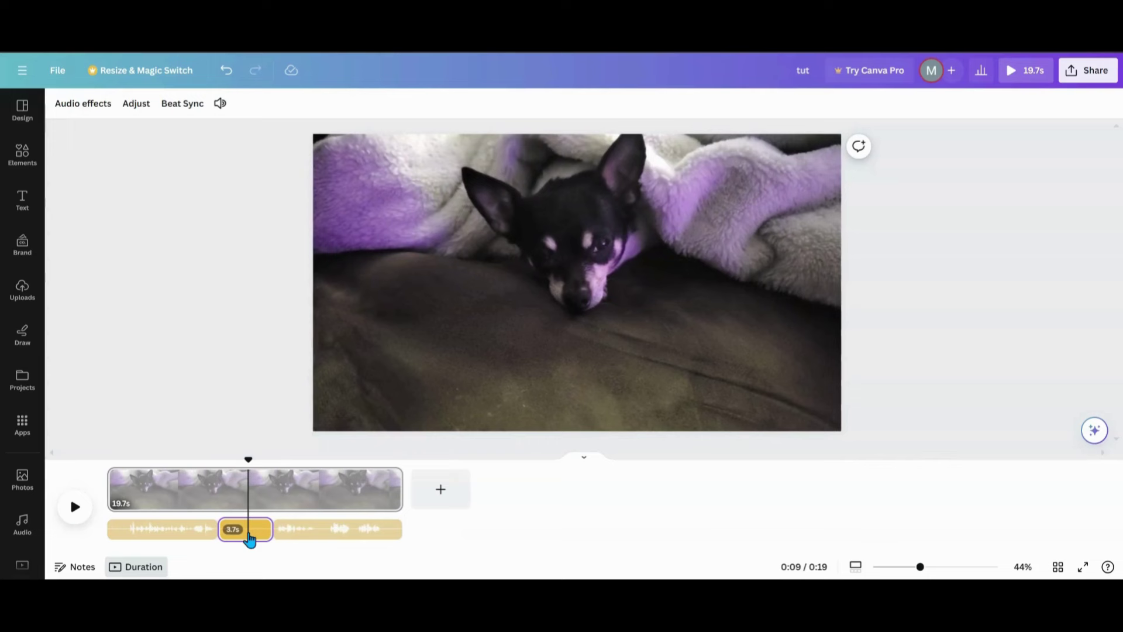
pyautogui.rightClick(250, 538)
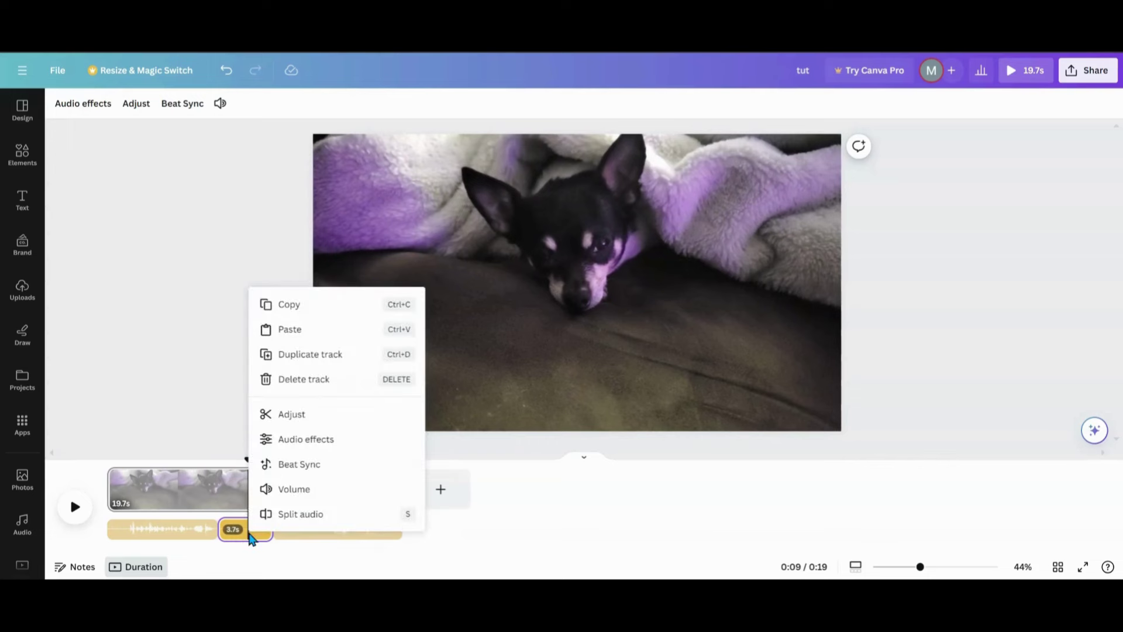
pyautogui.click(312, 381)
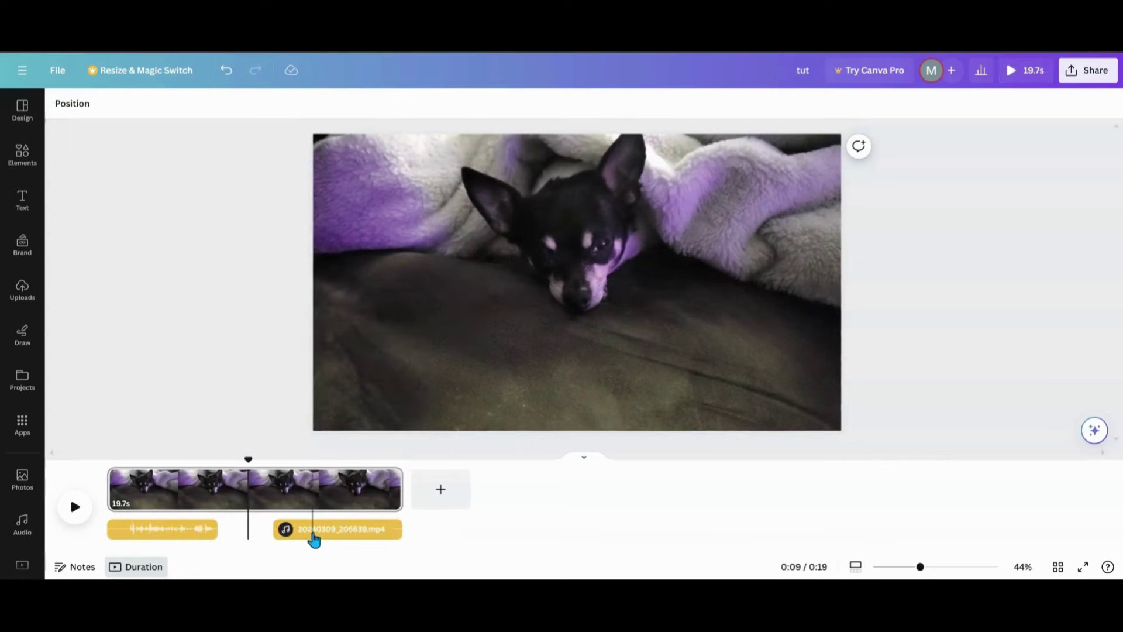
pyautogui.moveTo(313, 537); pyautogui.dragTo(249, 532)
# Play back the audio edit to check it, then butt the second audio piece against the first
pyautogui.click(201, 534)
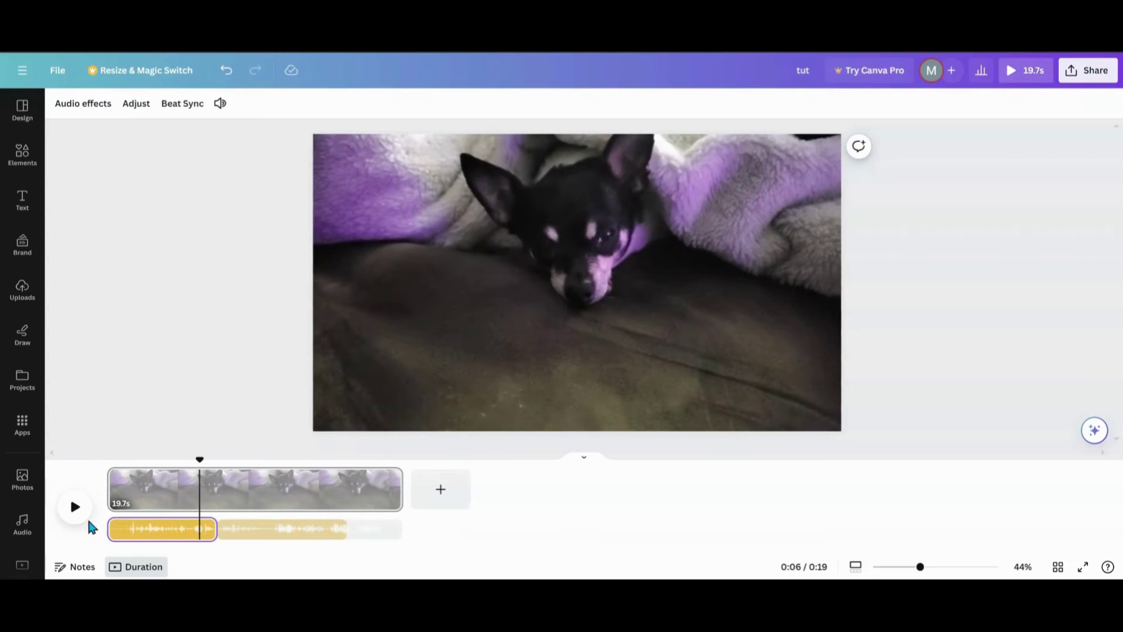
pyautogui.click(76, 514)
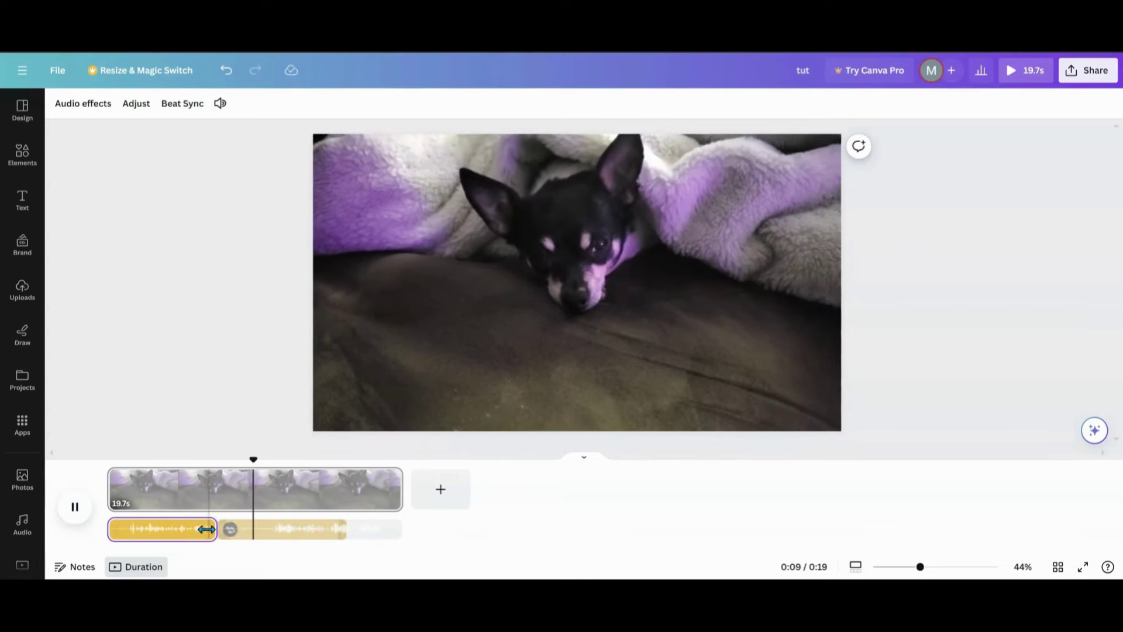
pyautogui.click(77, 510)
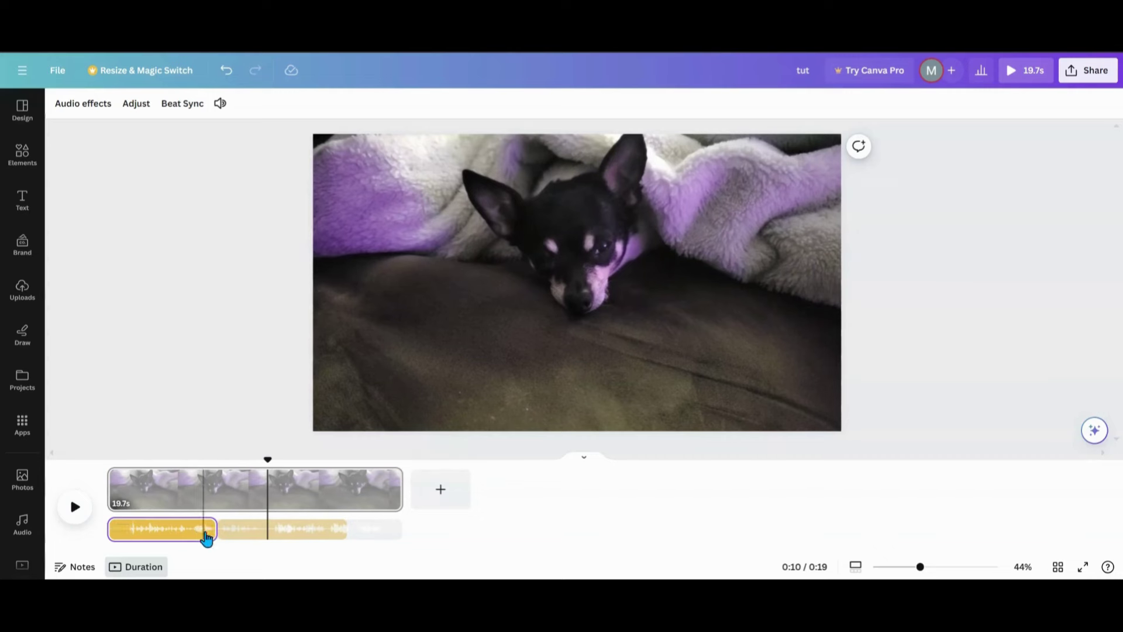
pyautogui.moveTo(269, 536)
pyautogui.mouseDown()
pyautogui.moveTo(246, 556)
pyautogui.moveTo(150, 538)
pyautogui.moveTo(303, 521)
pyautogui.moveTo(305, 508)
pyautogui.moveTo(267, 533)
pyautogui.mouseUp()
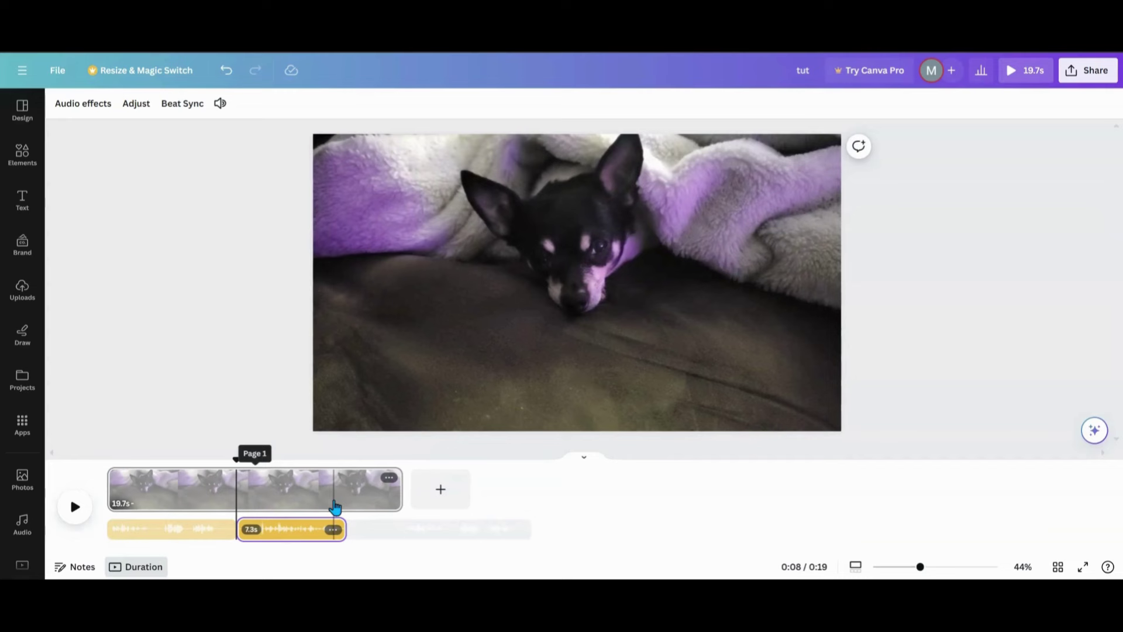
# Trim the dog video clip to 16.3 seconds so it ends with the audio track
pyautogui.rightClick(476, 374)
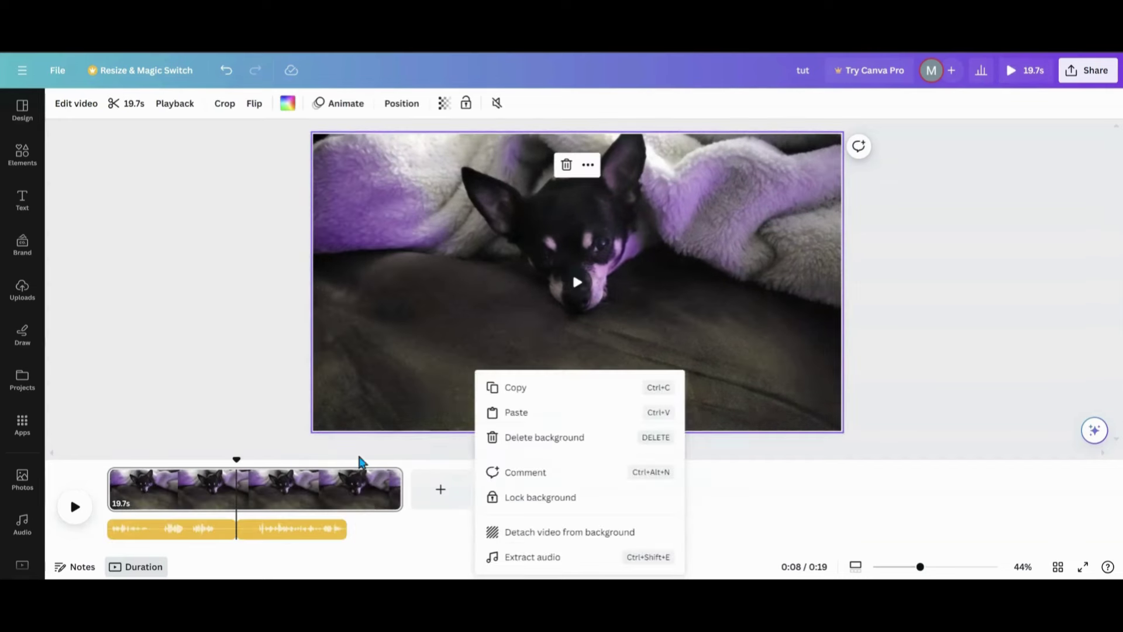
pyautogui.click(333, 508)
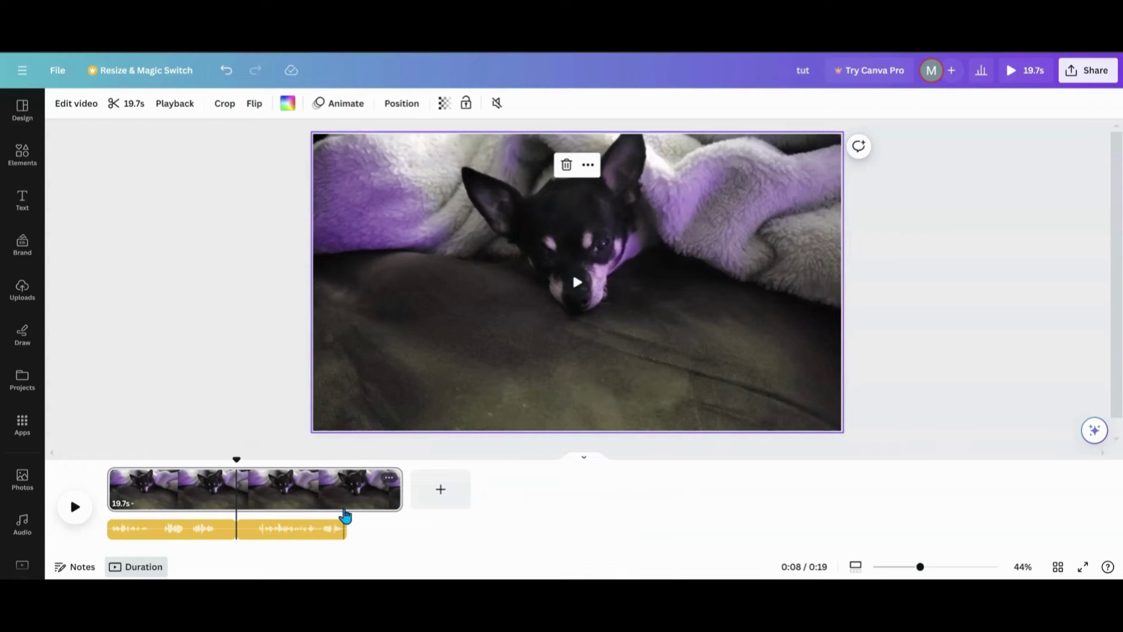
pyautogui.click(344, 515)
pyautogui.moveTo(400, 488); pyautogui.dragTo(344, 493)
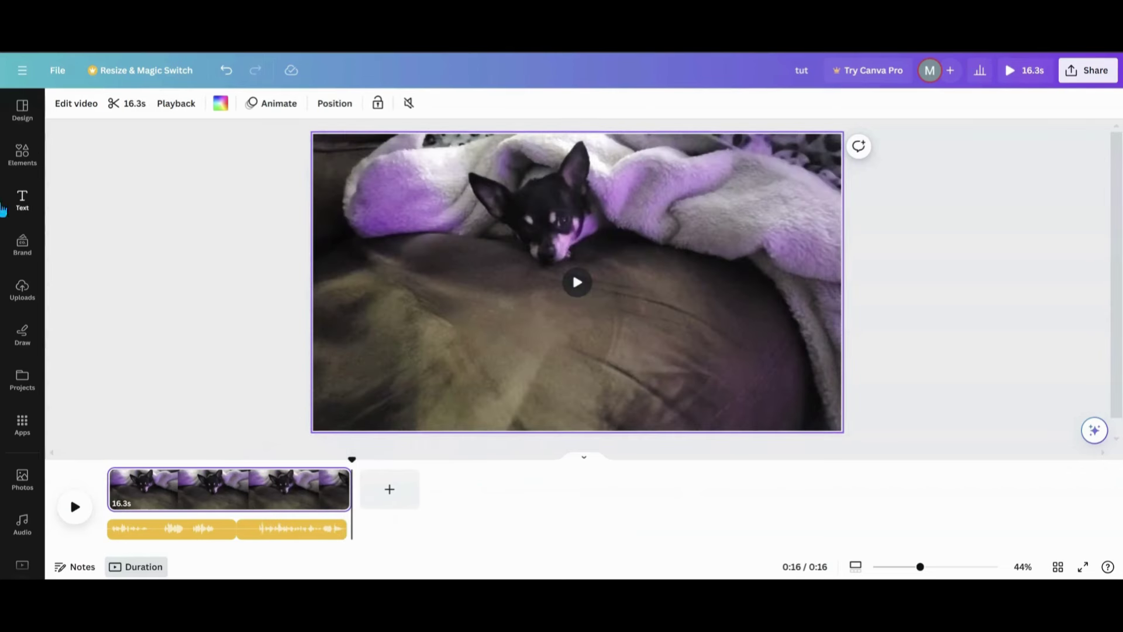
pyautogui.scroll(-3, 24, 533)
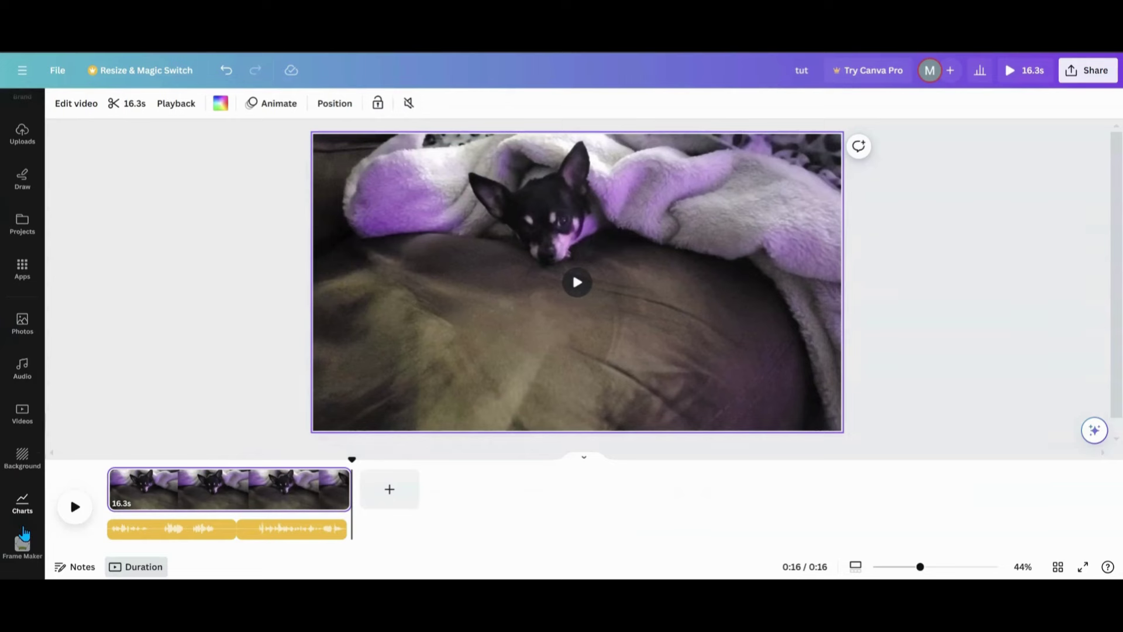
pyautogui.scroll(2, 24, 533)
# Add the 12.0s autumn forest stock clip, then detach and delete the background dog video
pyautogui.click(23, 495)
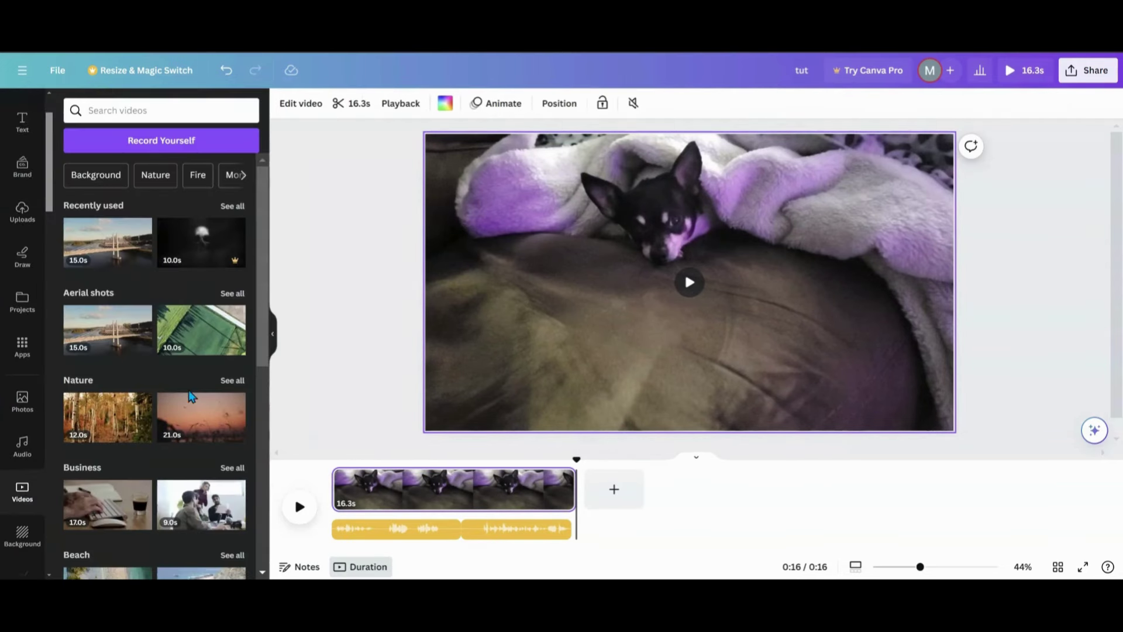
pyautogui.click(128, 426)
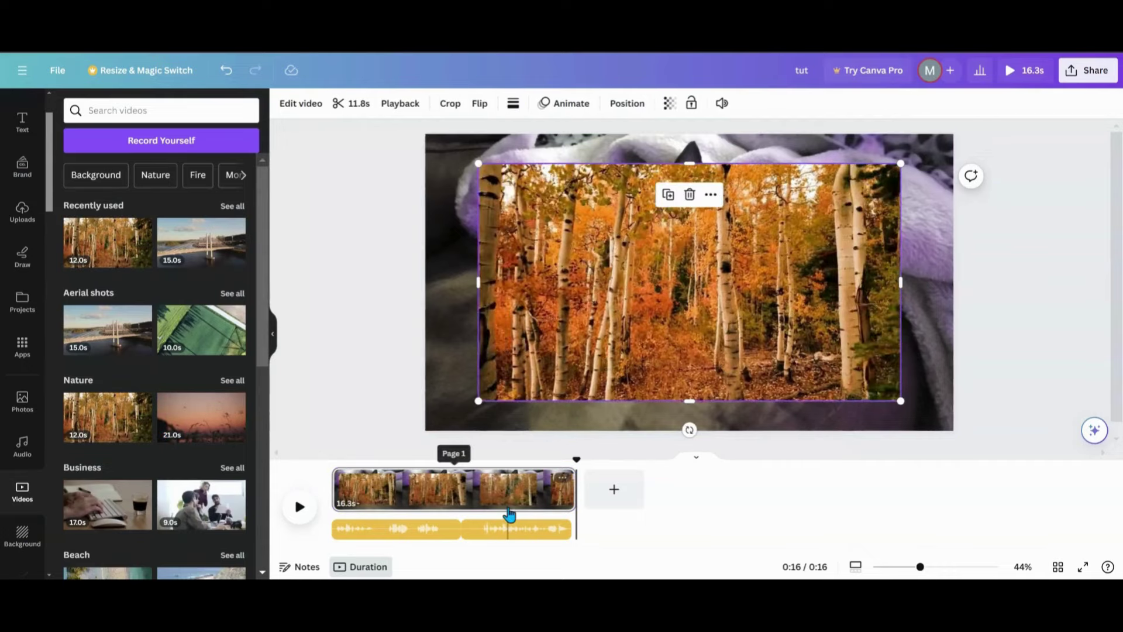
pyautogui.click(927, 176)
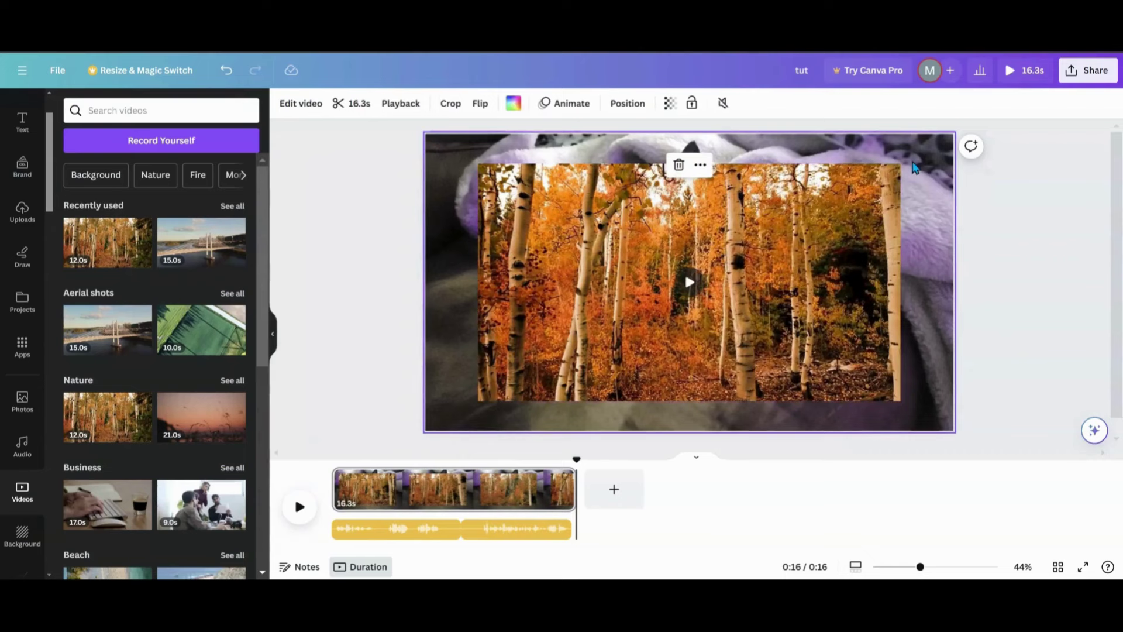
pyautogui.click(698, 165)
pyautogui.click(841, 350)
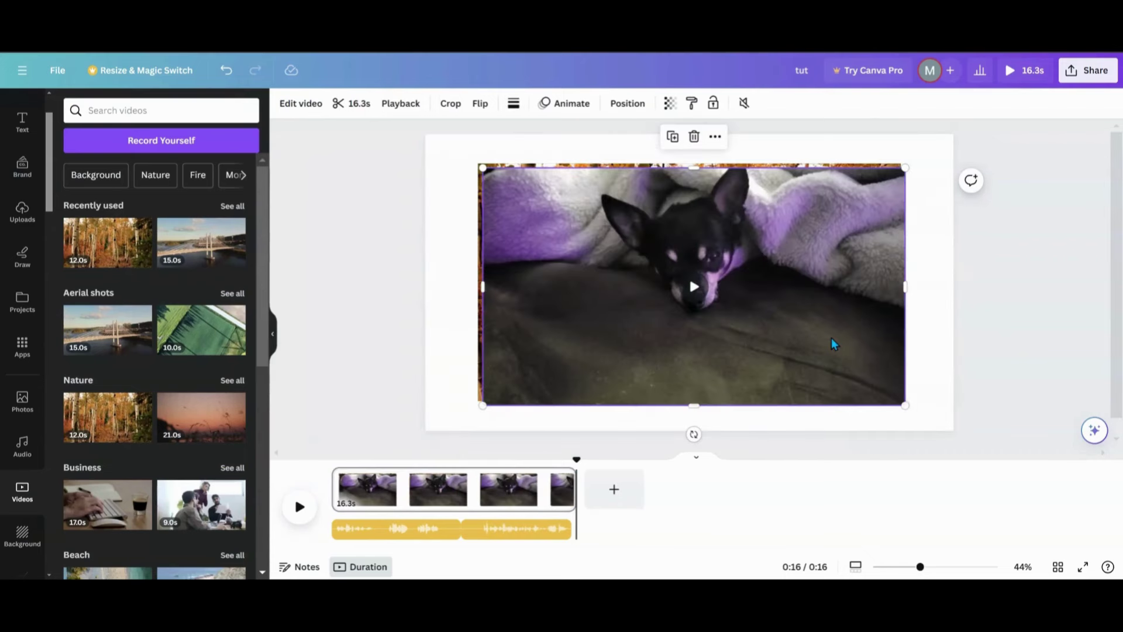
pyautogui.click(694, 140)
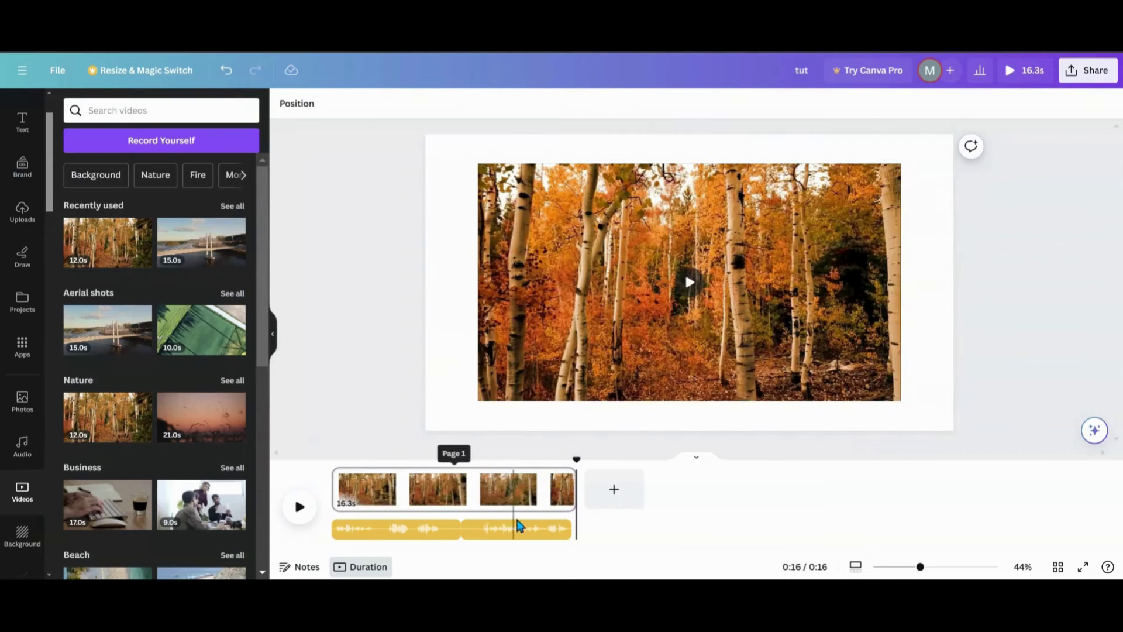
# Move the forest clip up and to the left on the page
pyautogui.moveTo(509, 218)
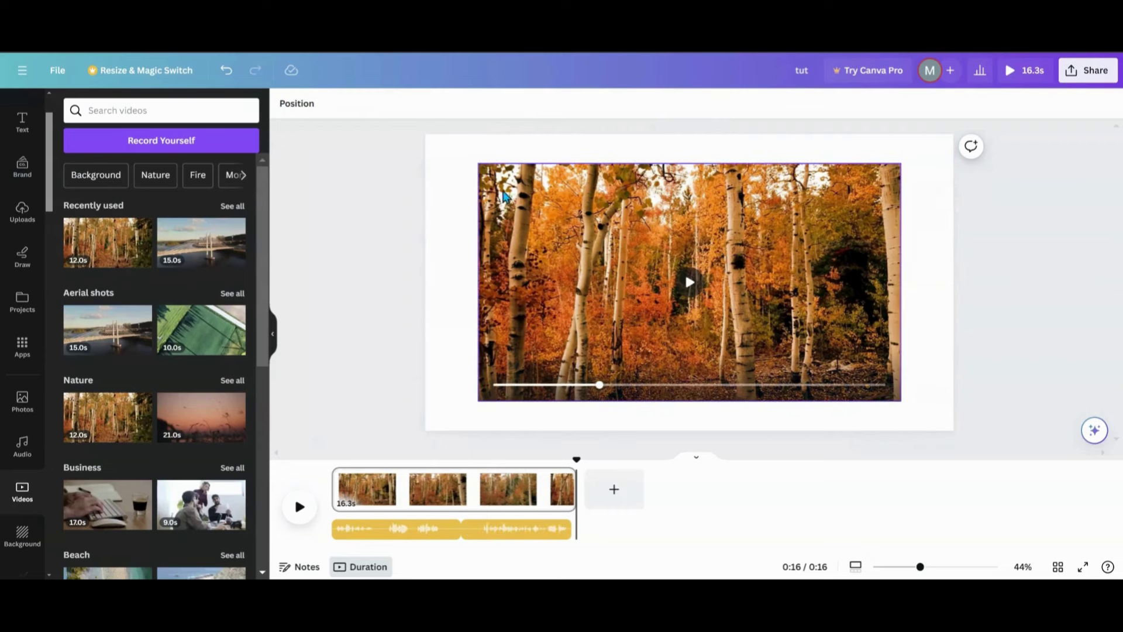
pyautogui.moveTo(722, 372); pyautogui.dragTo(674, 347)
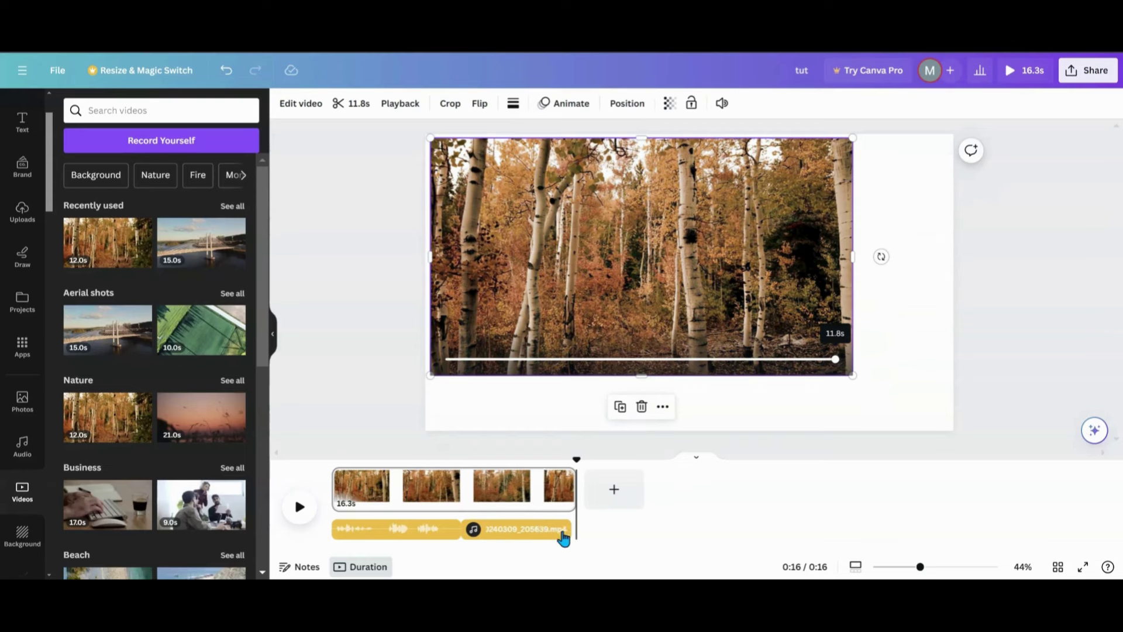
pyautogui.click(577, 497)
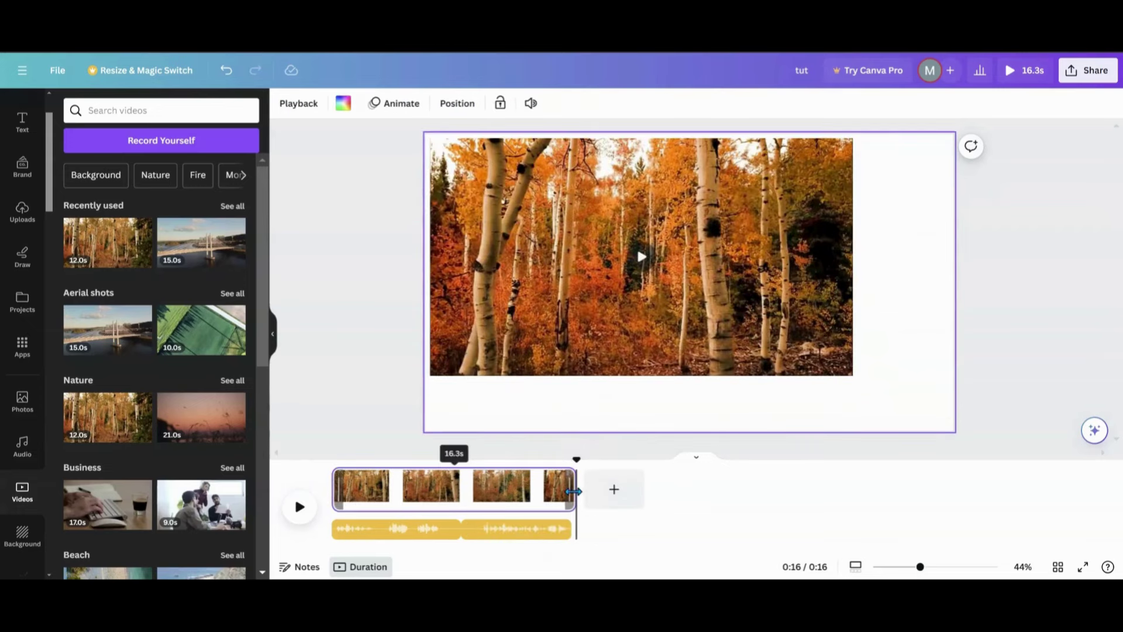
pyautogui.moveTo(581, 501)
pyautogui.mouseDown()
pyautogui.moveTo(506, 492)
pyautogui.moveTo(576, 492)
pyautogui.mouseUp()
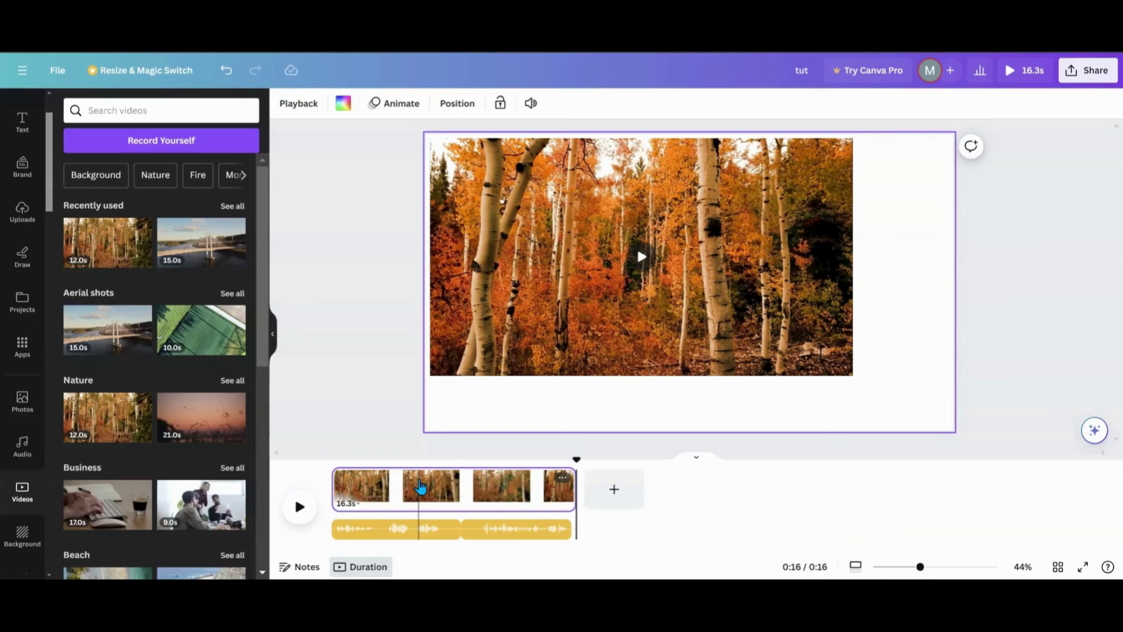
# Delete the forest clip, then review the available download file types and close the panel
pyautogui.rightClick(487, 309)
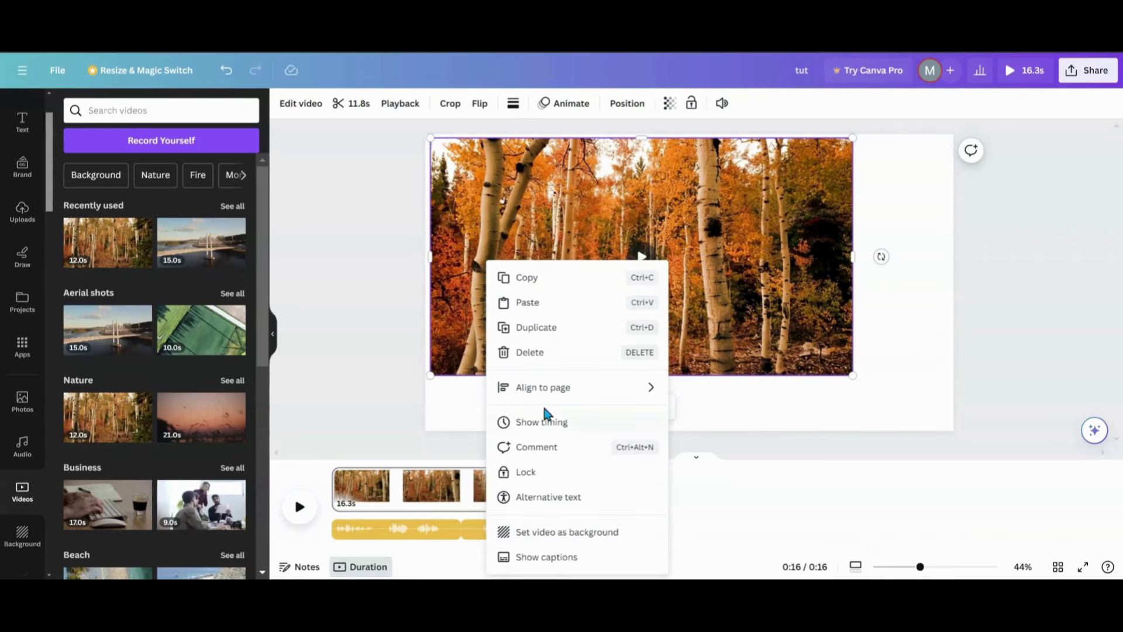
pyautogui.click(566, 353)
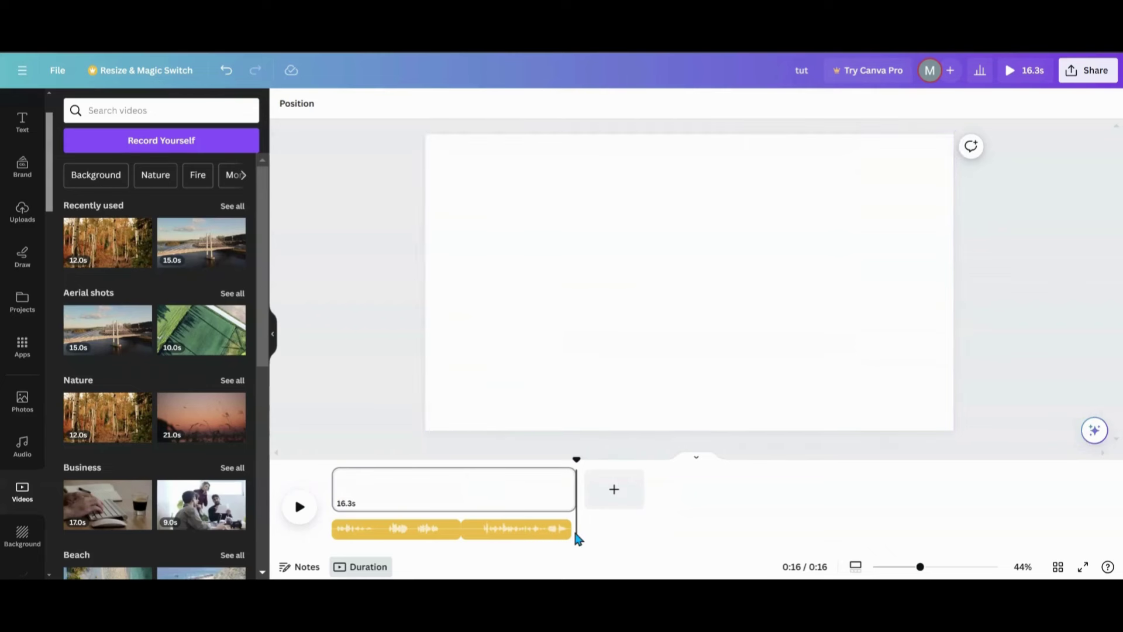
pyautogui.click(72, 83)
pyautogui.click(91, 327)
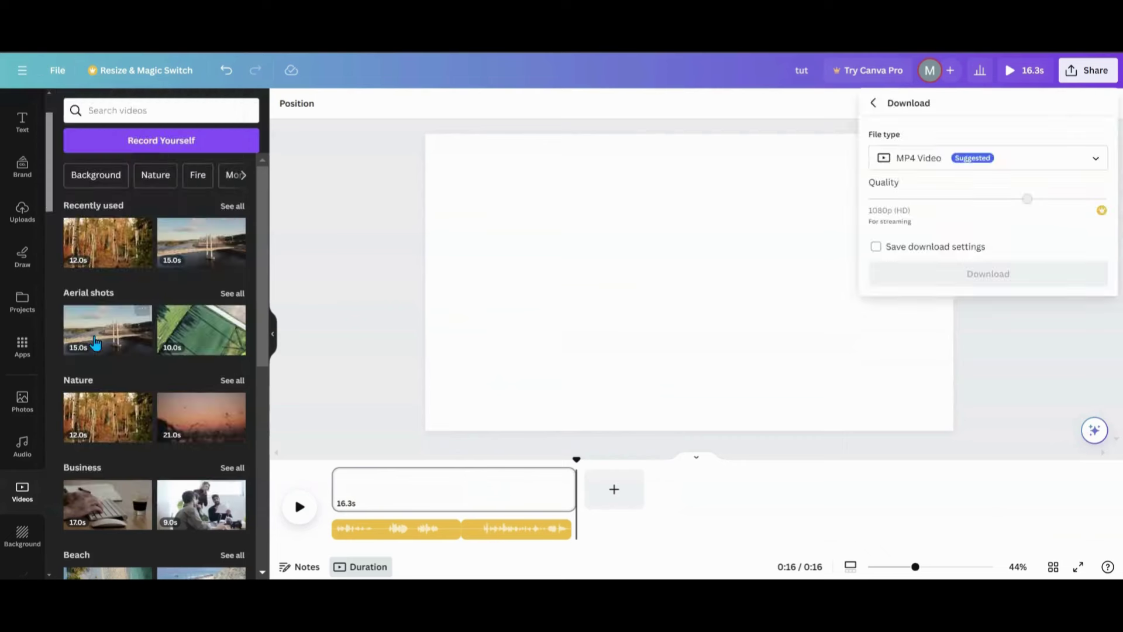
pyautogui.click(1095, 164)
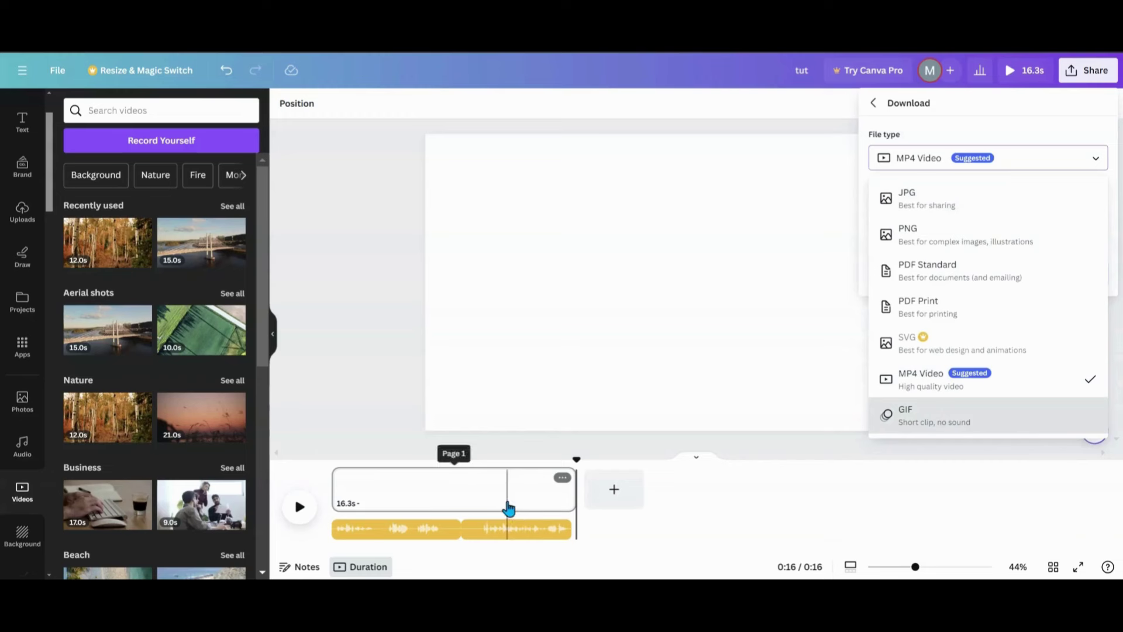
pyautogui.click(390, 277)
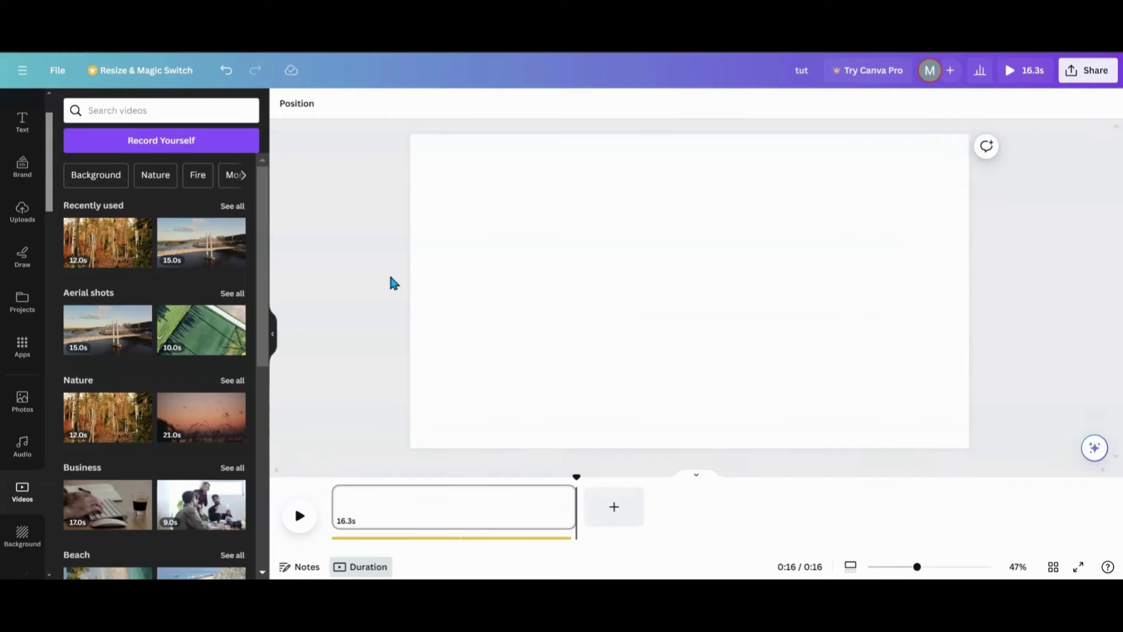
# Add the uploaded 19.7-second dog video to the page and mute its sound
pyautogui.click(22, 229)
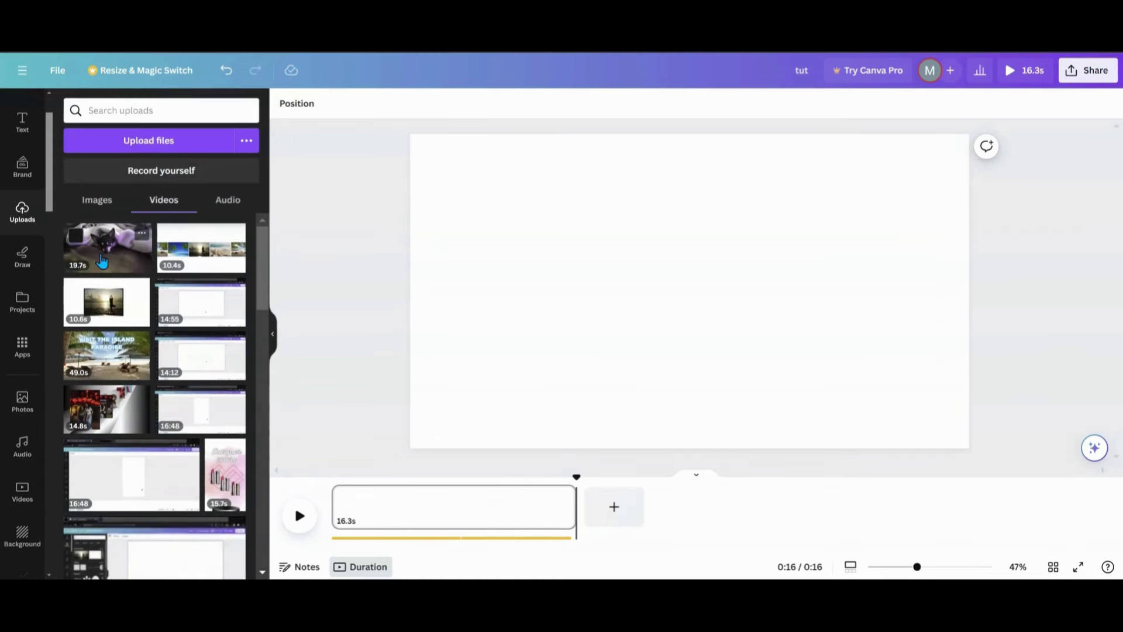
pyautogui.click(103, 261)
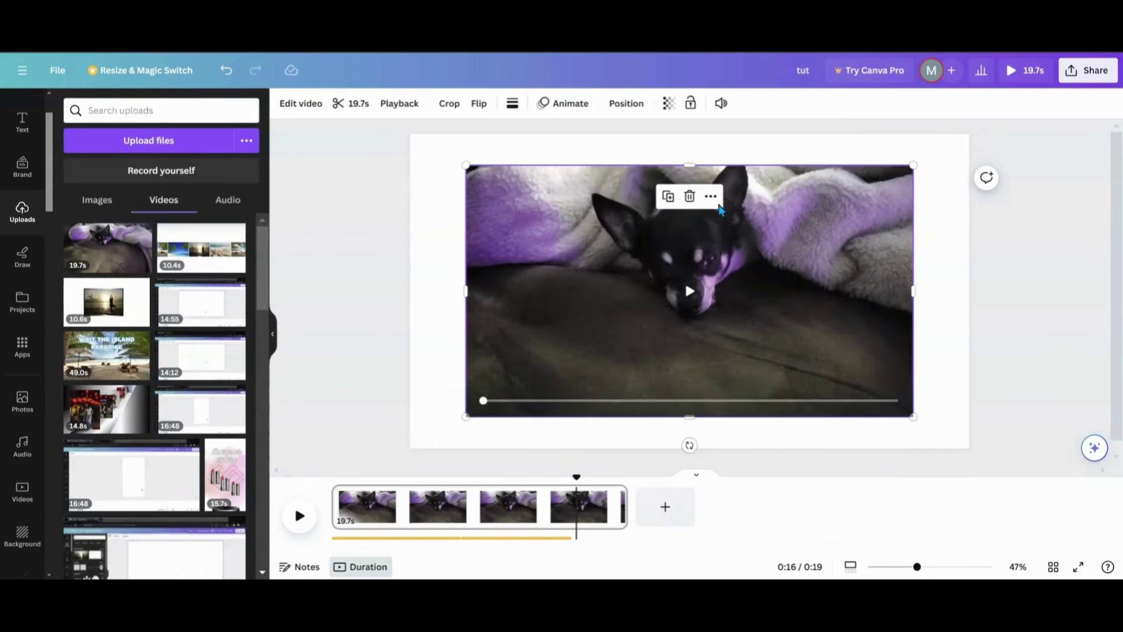
pyautogui.click(719, 109)
pyautogui.click(711, 141)
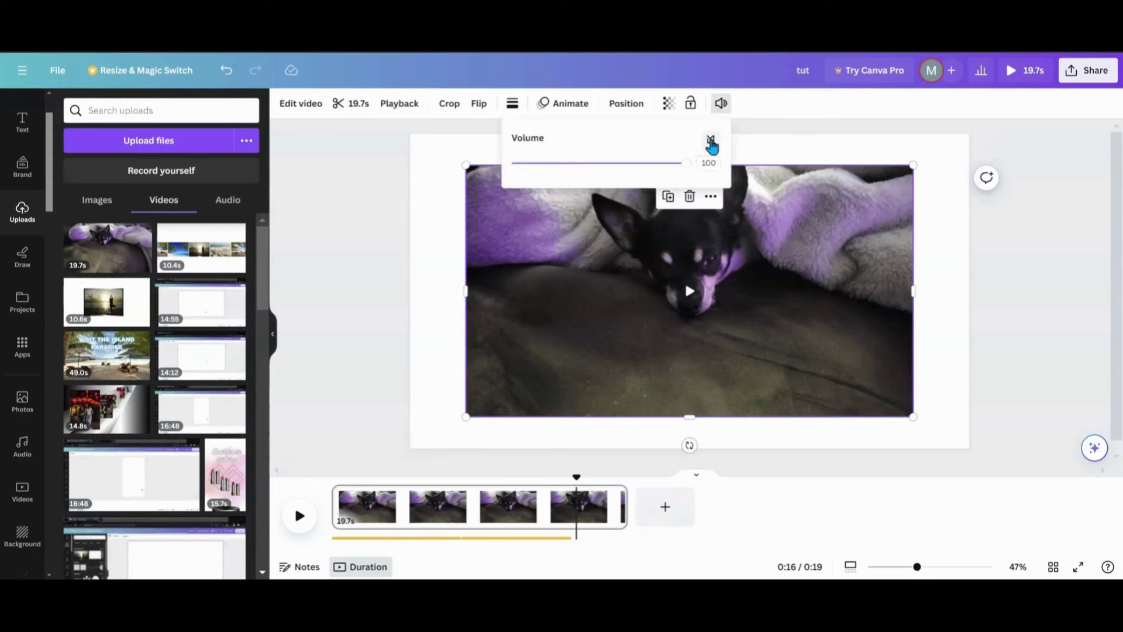
pyautogui.click(650, 271)
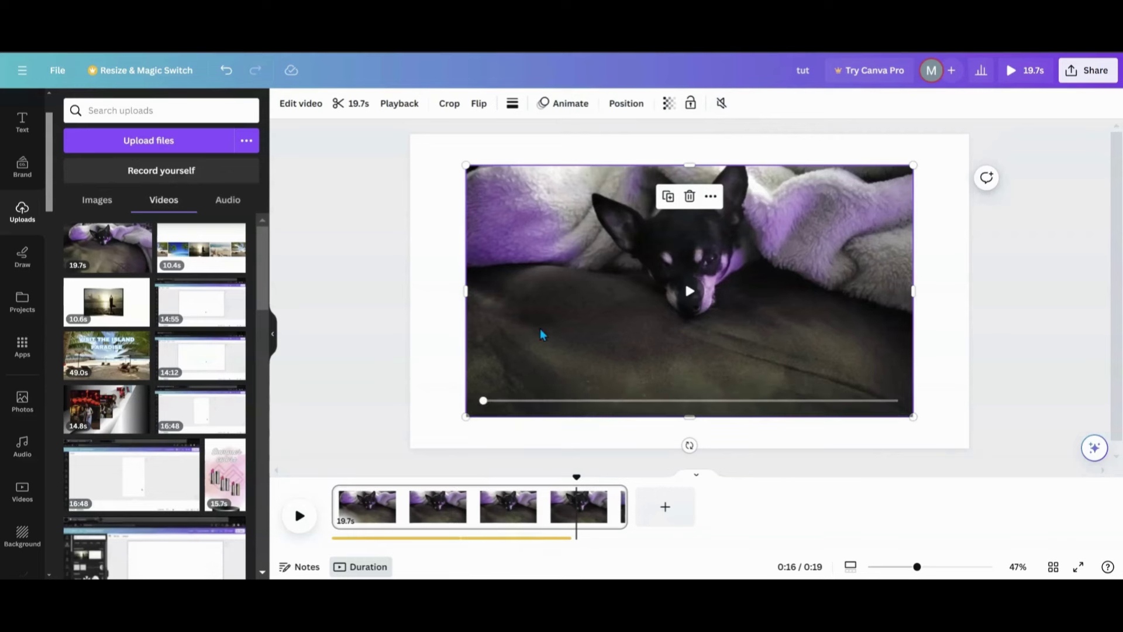
# Shrink the dog video, set its transparency to 0, and park it top-right at about 191×108
pyautogui.moveTo(467, 166); pyautogui.dragTo(911, 357)
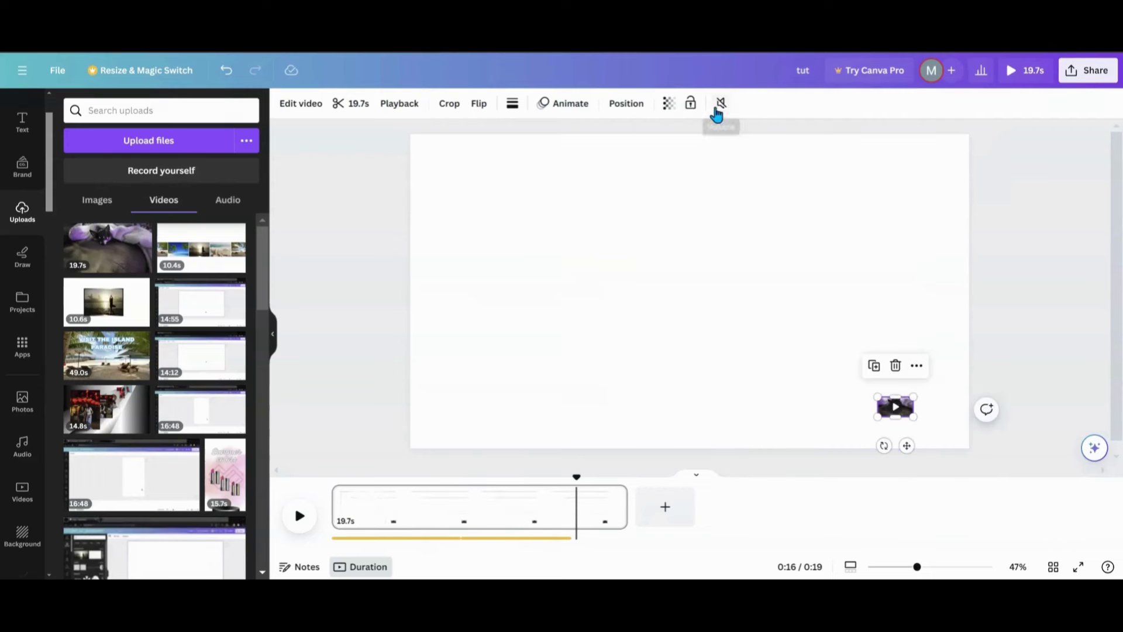
pyautogui.click(670, 105)
pyautogui.moveTo(669, 153); pyautogui.dragTo(550, 154)
pyautogui.moveTo(906, 445); pyautogui.dragTo(936, 190)
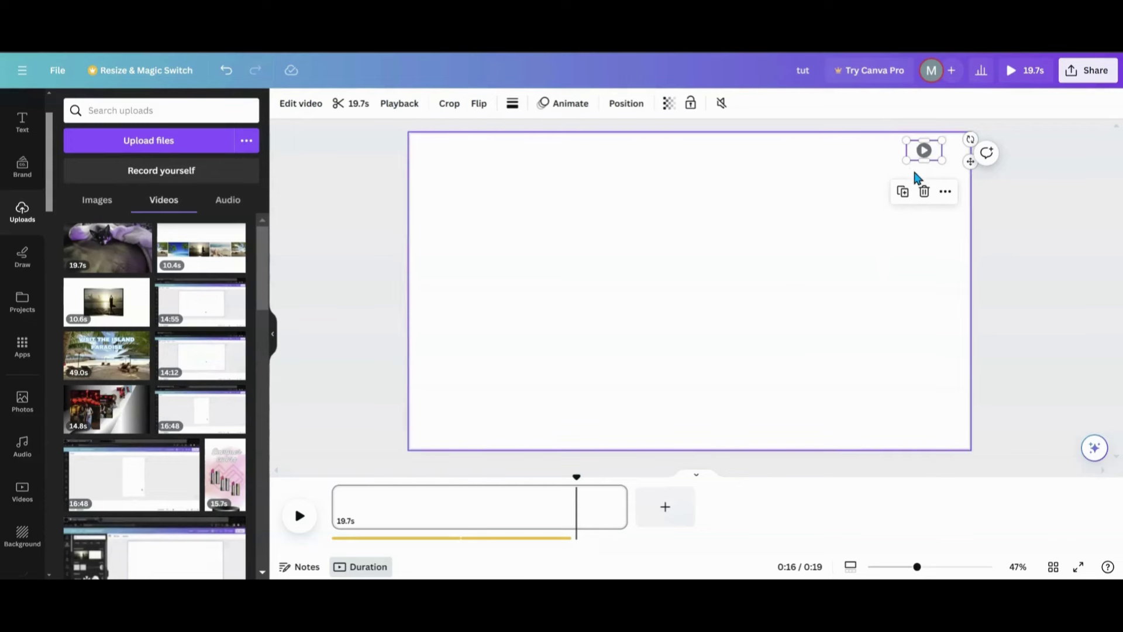
pyautogui.moveTo(902, 161)
pyautogui.mouseDown()
pyautogui.moveTo(847, 193)
pyautogui.moveTo(893, 168)
pyautogui.mouseUp()
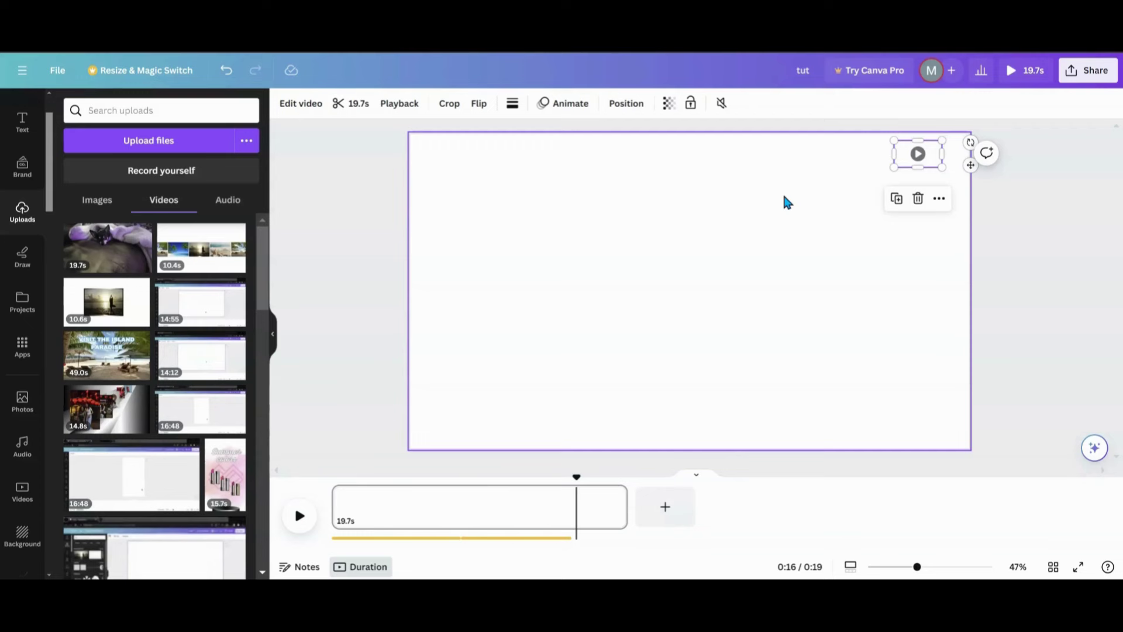
pyautogui.click(583, 303)
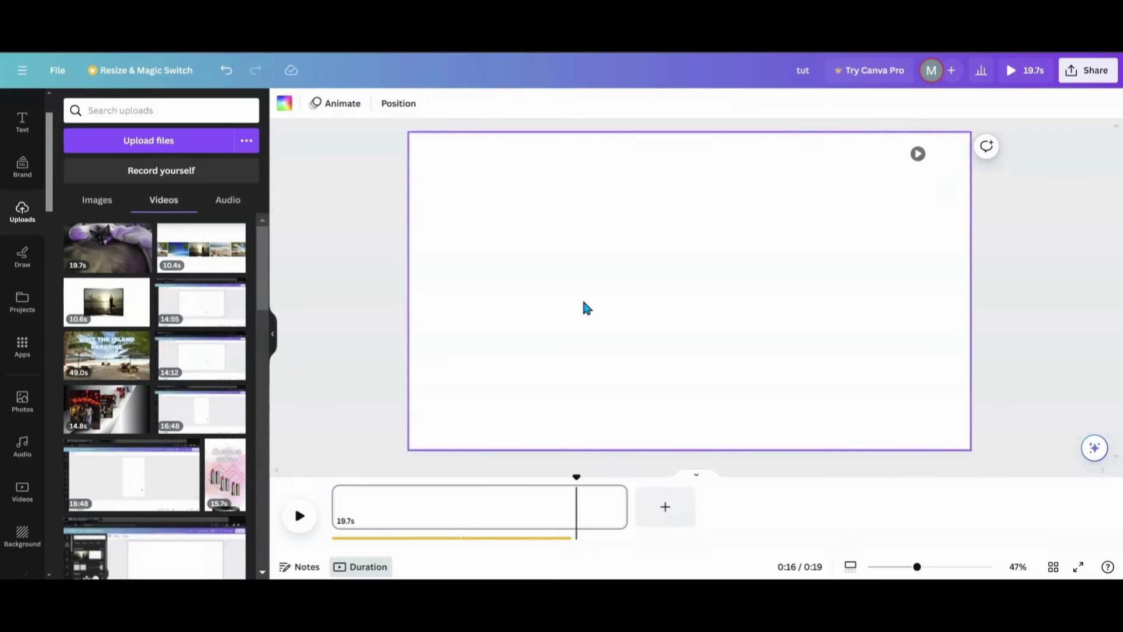